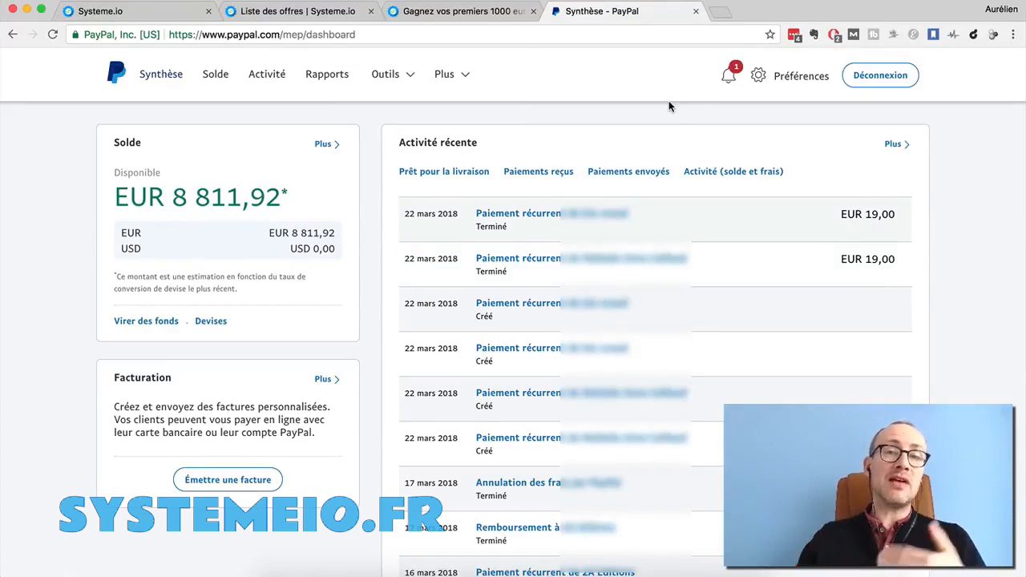
# Switch to the Systeme.io offer creation form, inspect the main currency choices, and allow both credit card and PayPal payments.
pyautogui.click(149, 12)
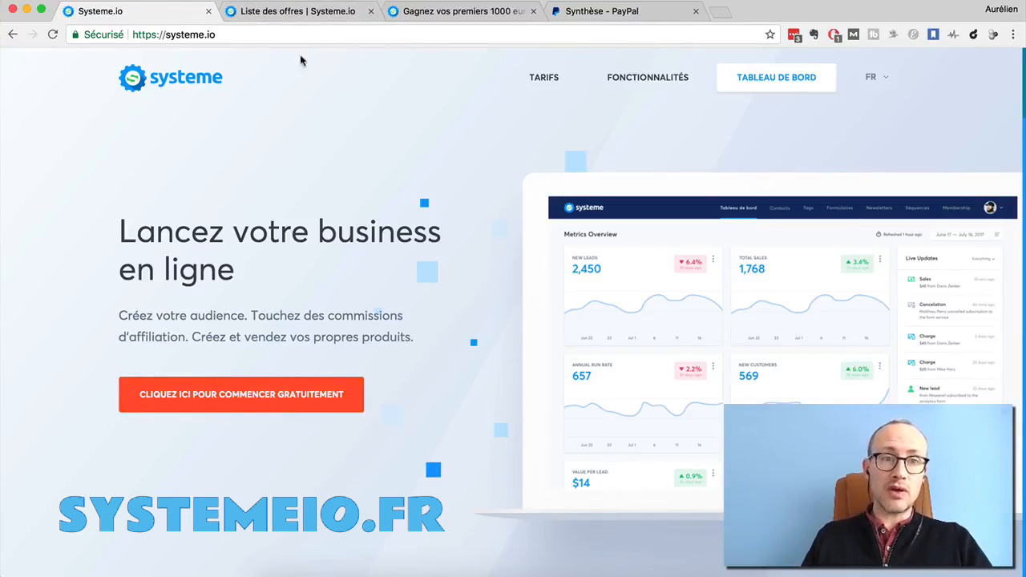
pyautogui.click(301, 16)
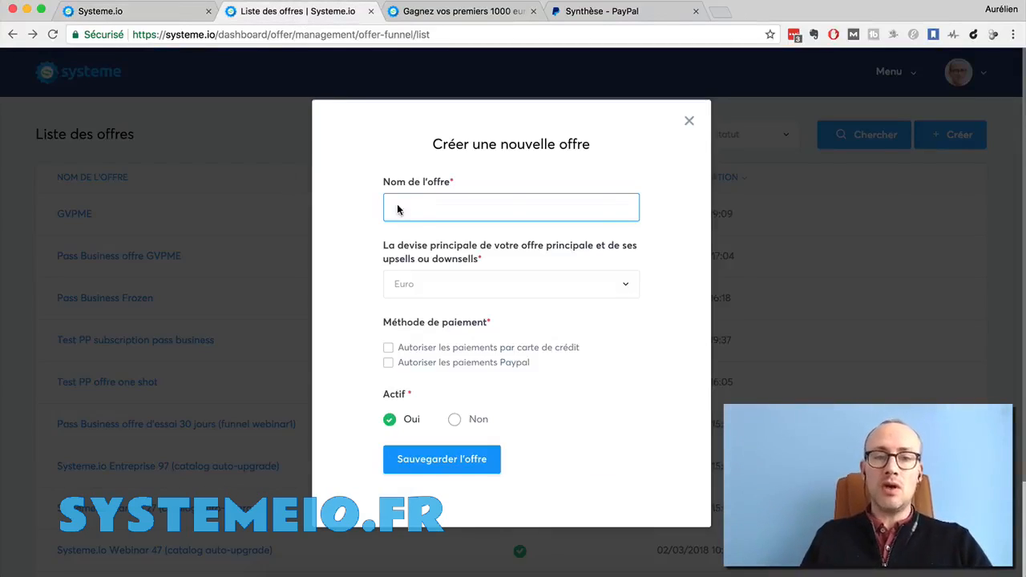
pyautogui.click(435, 294)
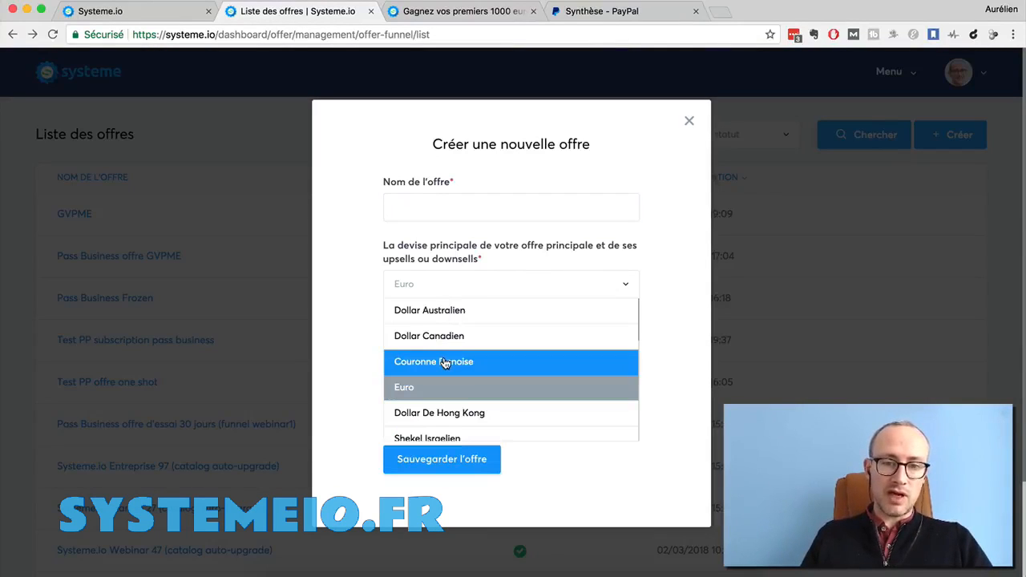
pyautogui.click(343, 339)
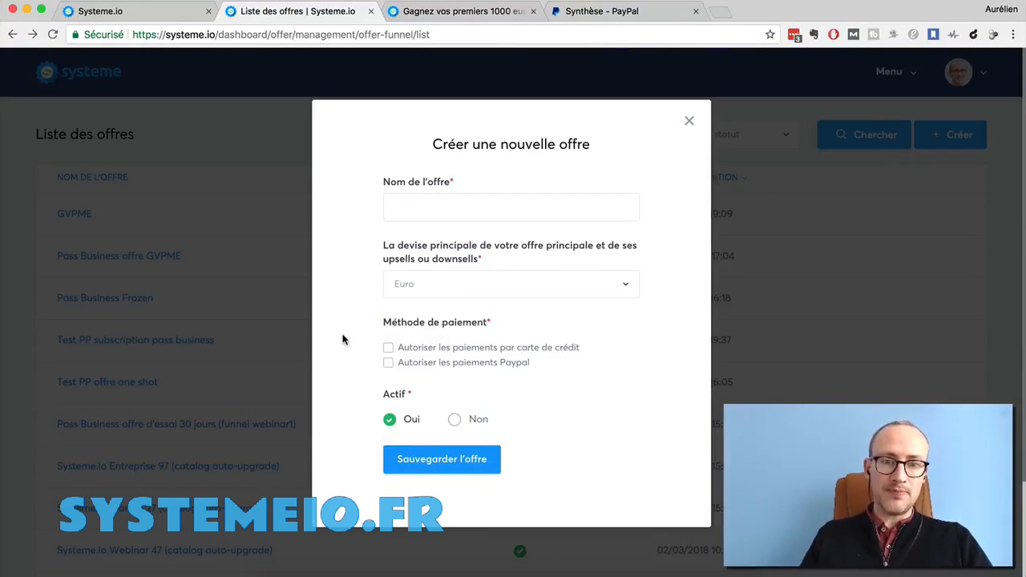
pyautogui.click(387, 350)
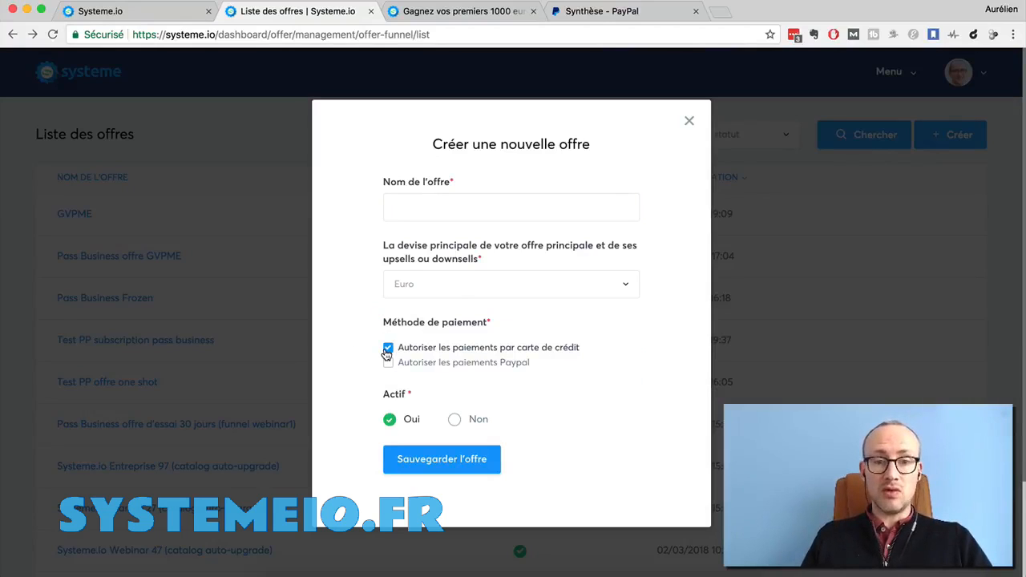
pyautogui.click(388, 365)
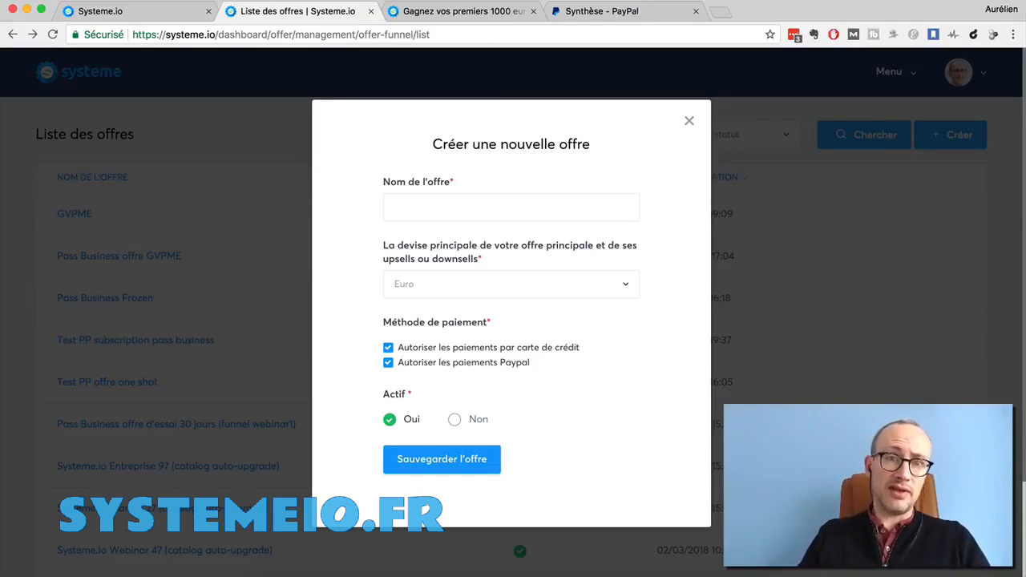
# On the "Gagnez vos premiers 1000 euros" order form, compare the credit card and PayPal payment methods and select PayPal.
pyautogui.click(443, 16)
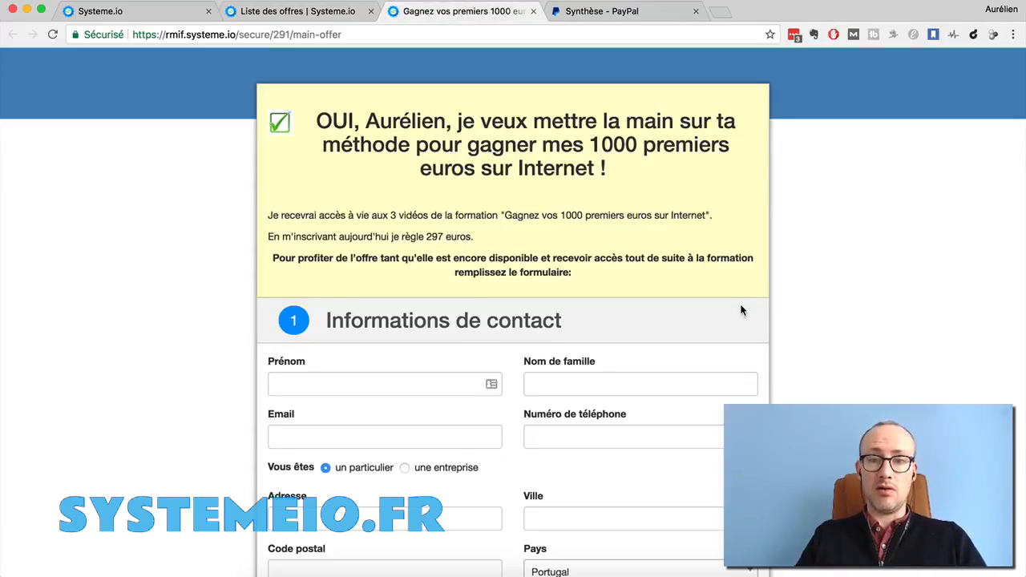
pyautogui.scroll(-3, 900, 335)
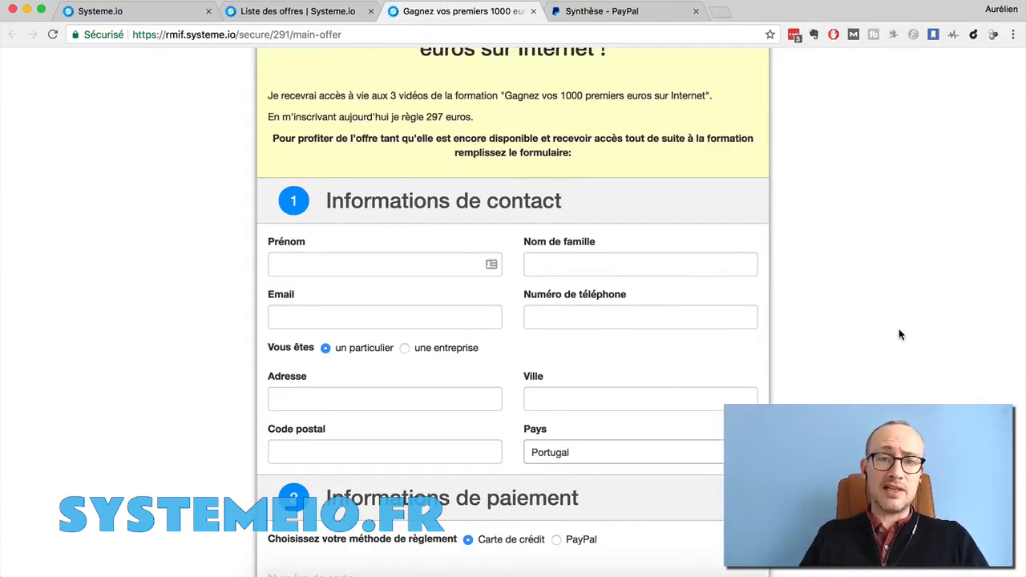
pyautogui.scroll(-5, 900, 335)
pyautogui.scroll(7, 900, 335)
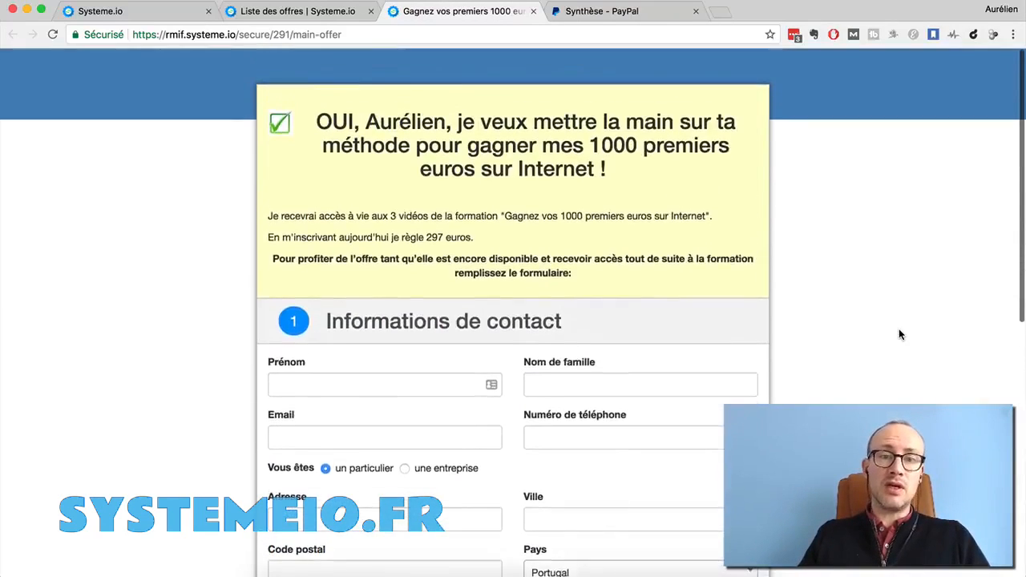
pyautogui.scroll(-8, 900, 335)
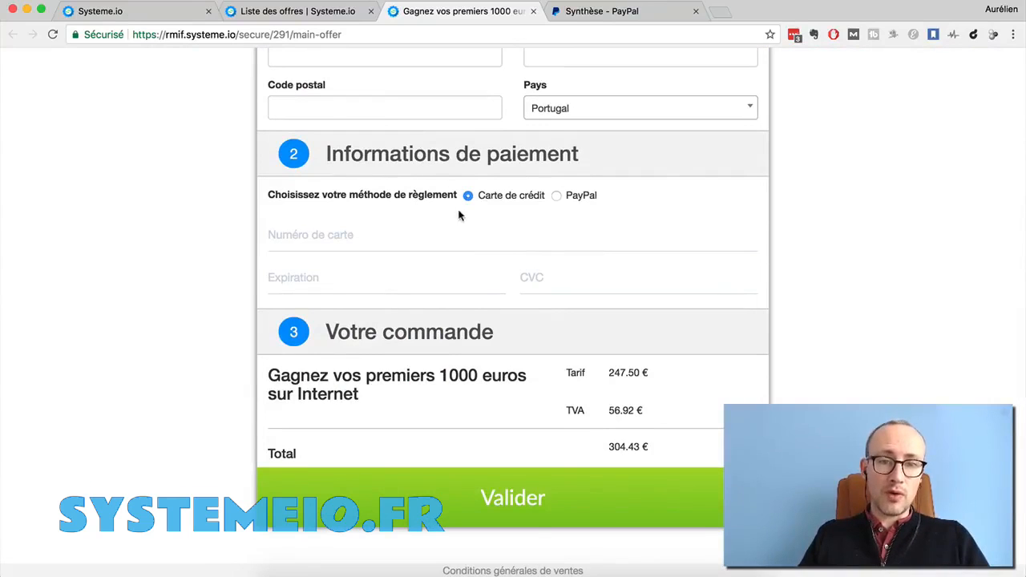
pyautogui.click(557, 195)
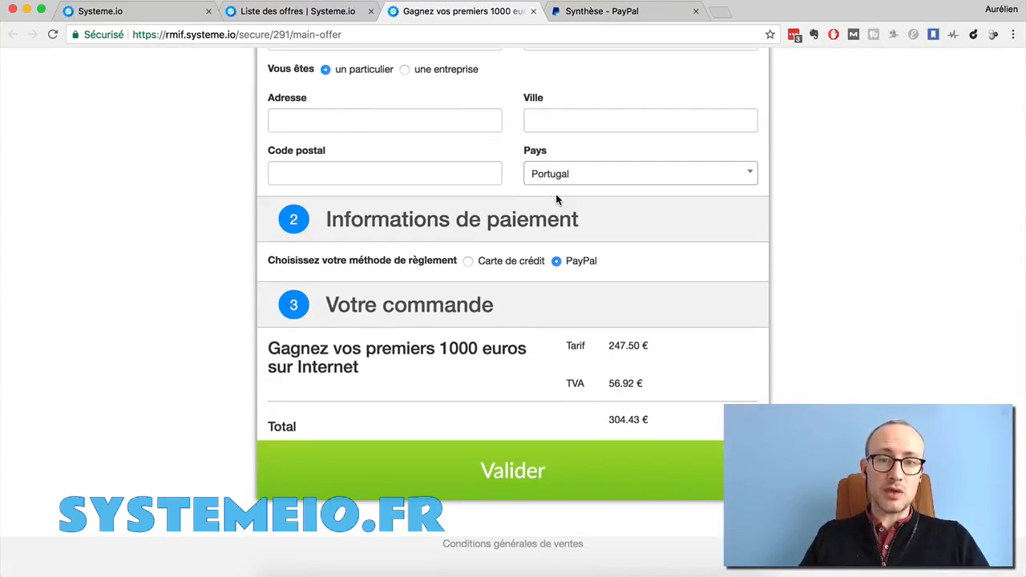
pyautogui.click(467, 262)
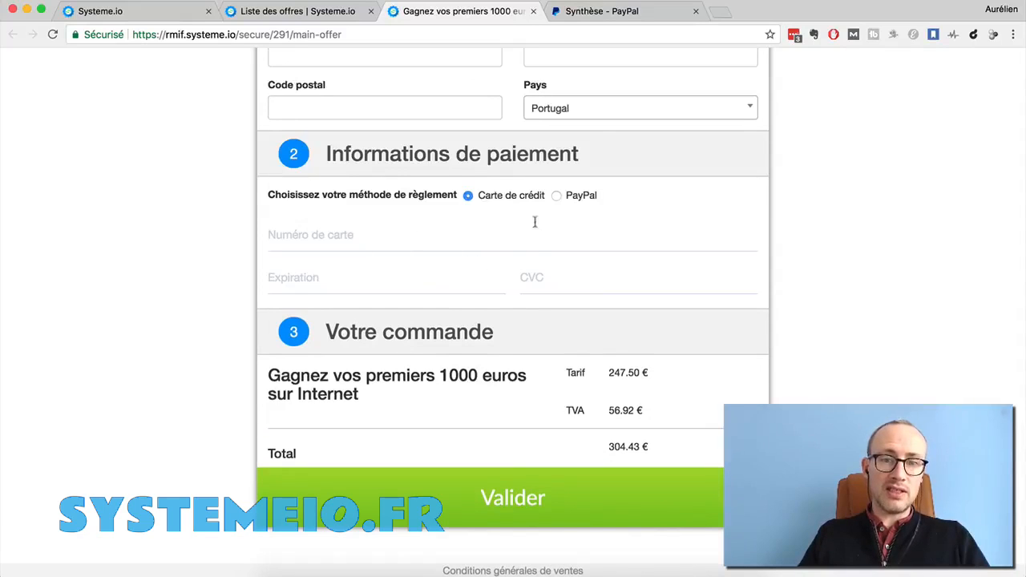
pyautogui.click(553, 196)
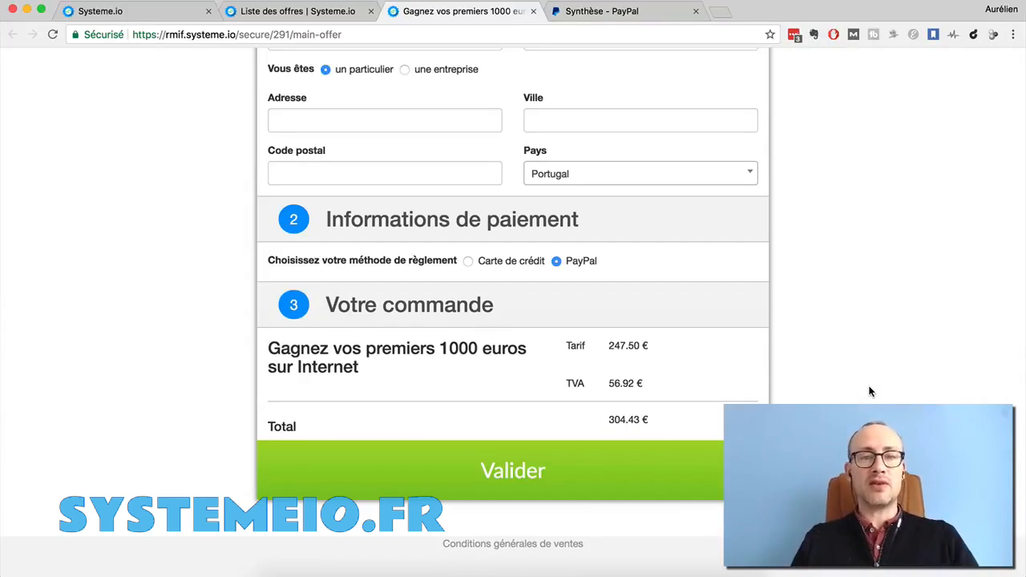
pyautogui.scroll(10, 802, 280)
# Check the PayPal account summary, and examine the order form's offer text, contact fields, payment method and order summary.
pyautogui.click(612, 13)
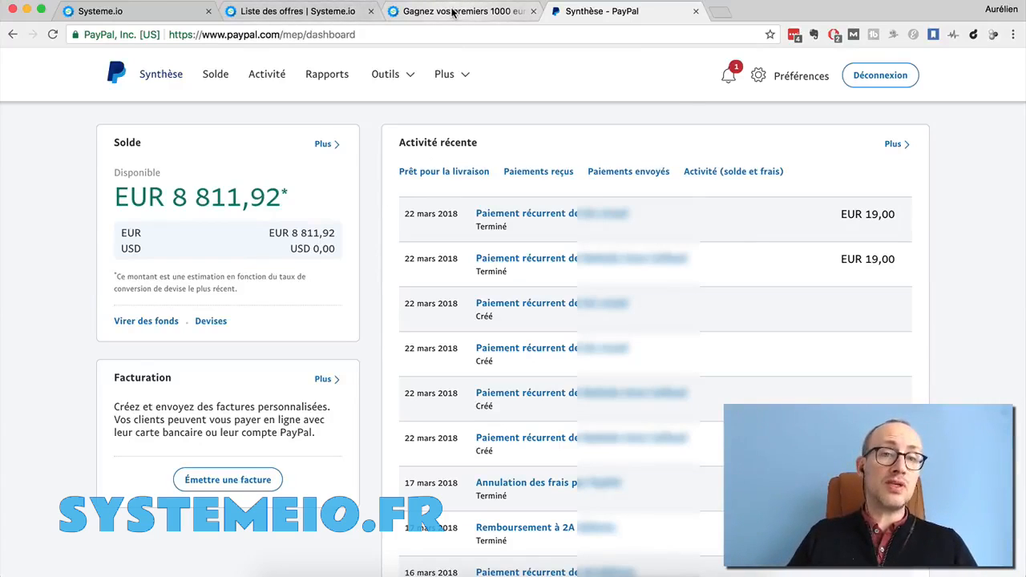
pyautogui.click(453, 11)
pyautogui.scroll(-5, 924, 291)
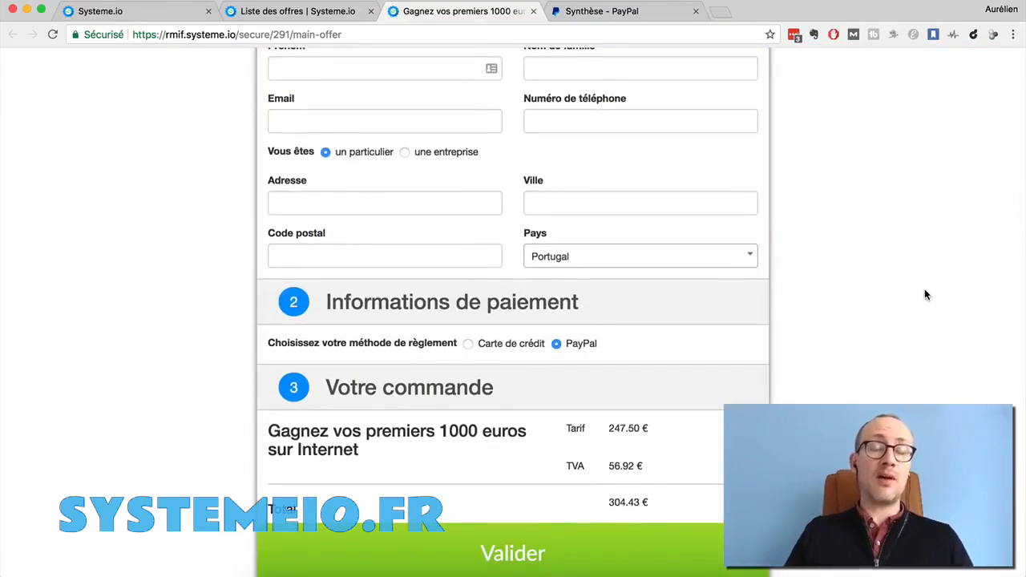
pyautogui.scroll(-2, 924, 295)
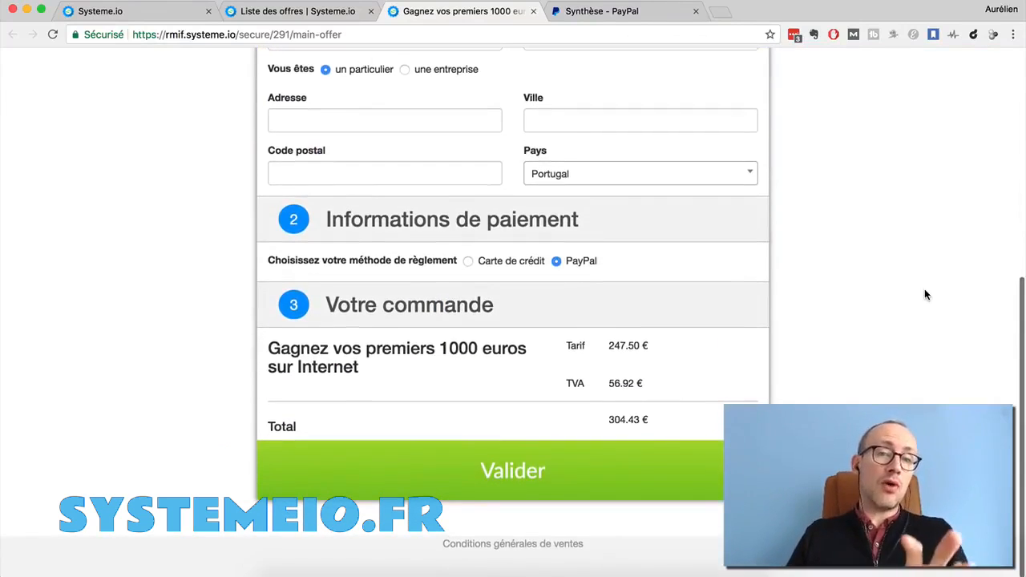
pyautogui.scroll(5, 924, 295)
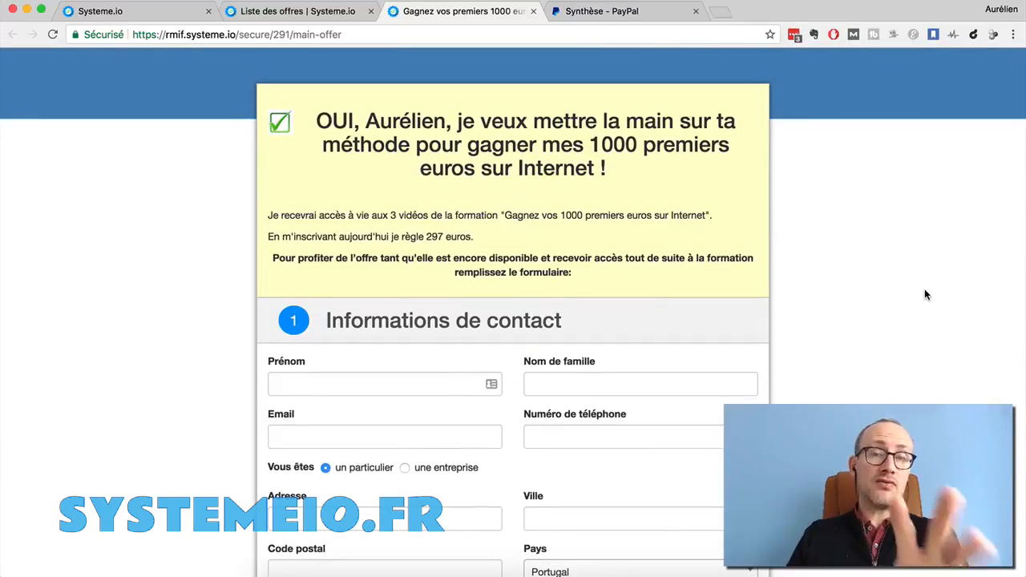
pyautogui.scroll(-2, 924, 295)
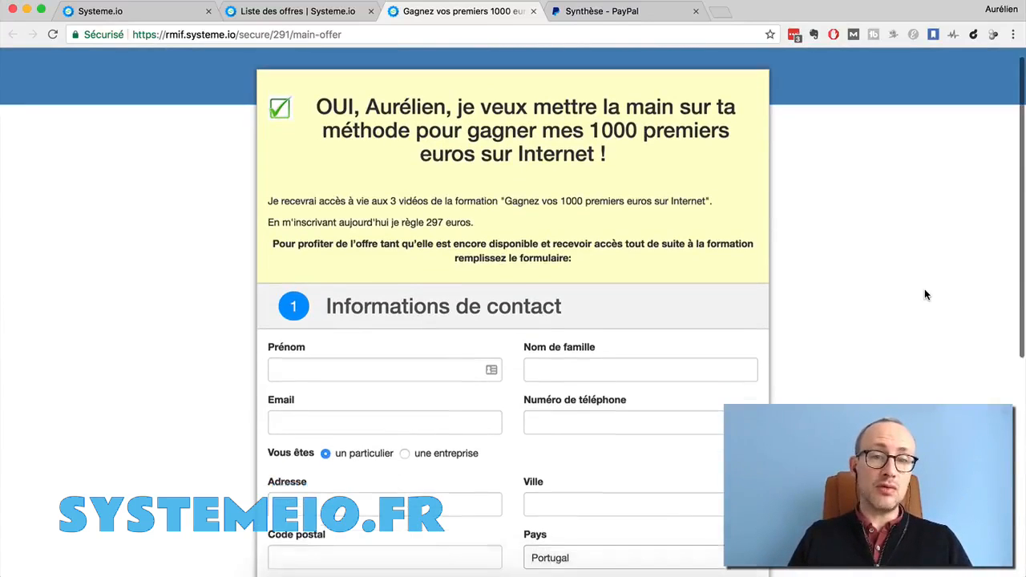
pyautogui.scroll(-3, 924, 295)
pyautogui.scroll(5, 924, 295)
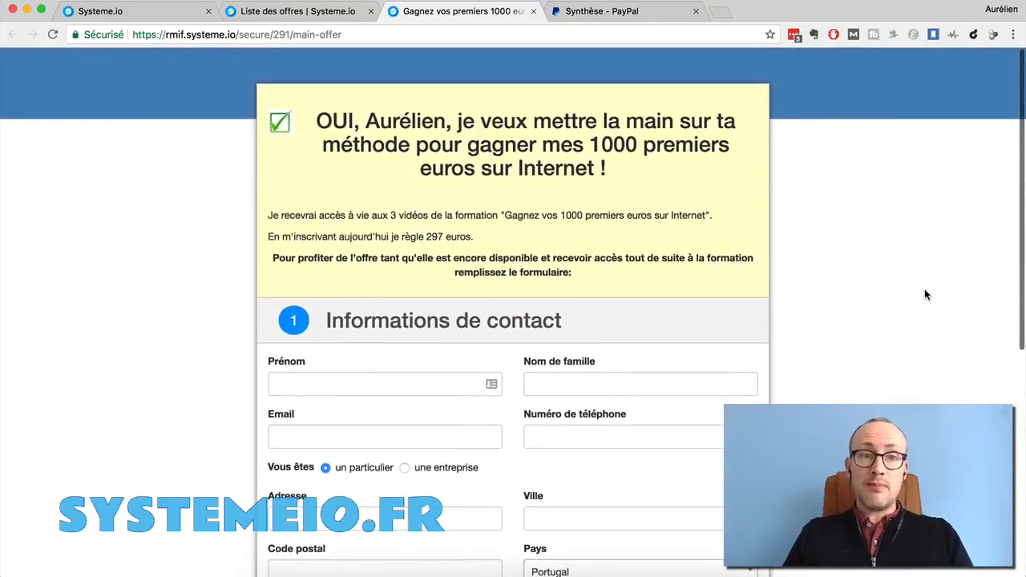
pyautogui.scroll(-2, 924, 295)
pyautogui.scroll(1, 925, 295)
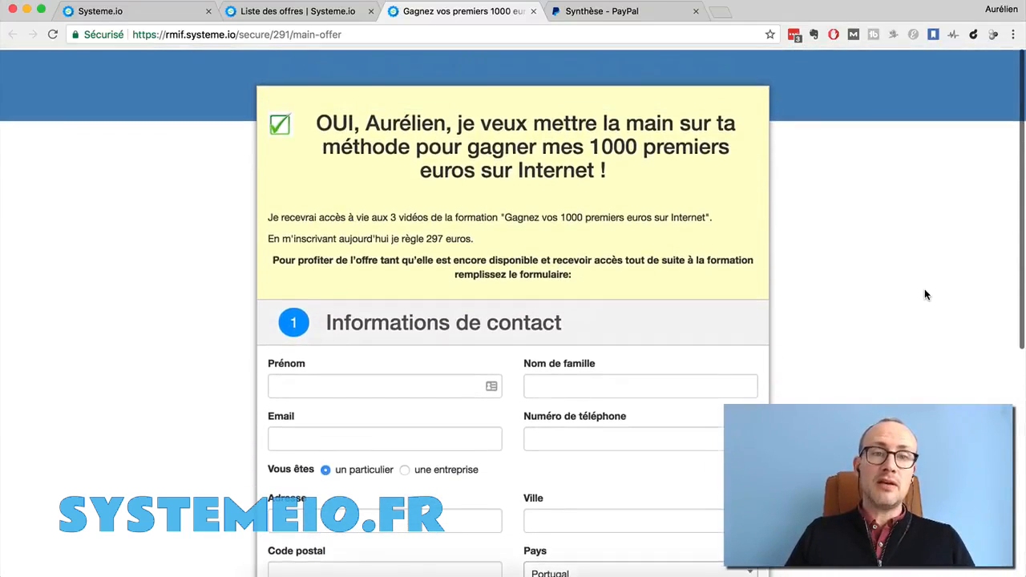
pyautogui.scroll(-4, 924, 295)
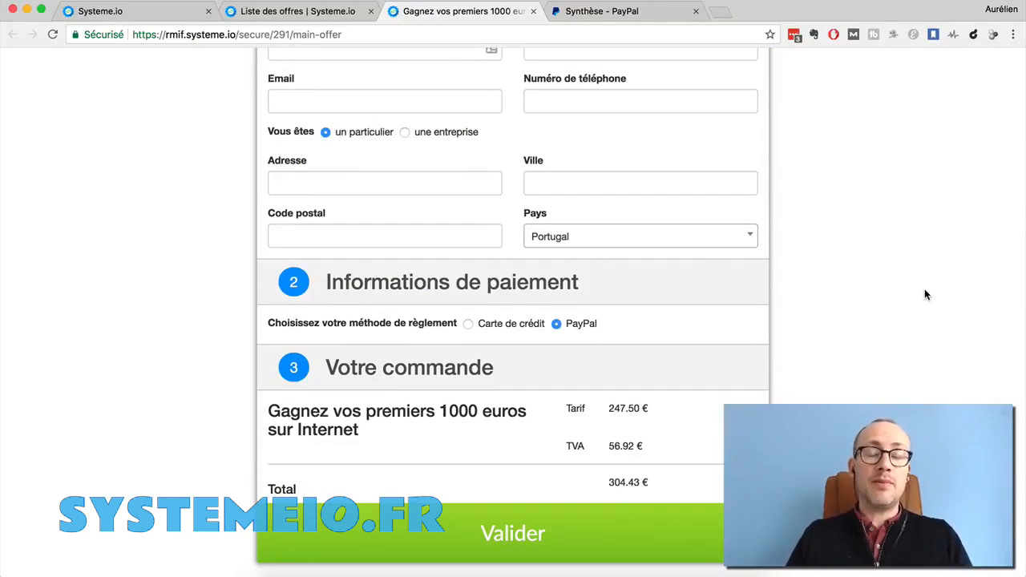
pyautogui.scroll(5, 924, 295)
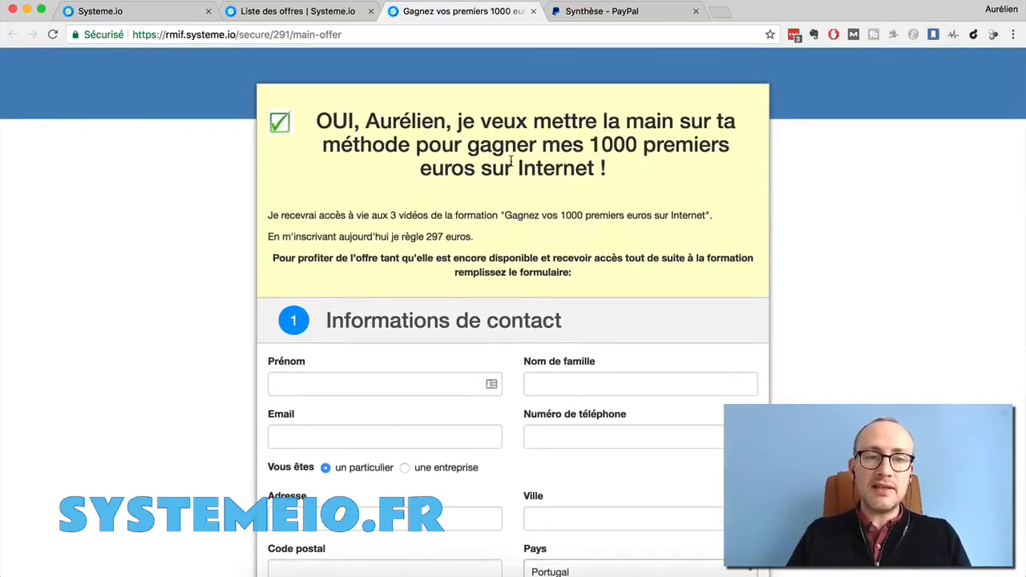
pyautogui.scroll(-5, 827, 292)
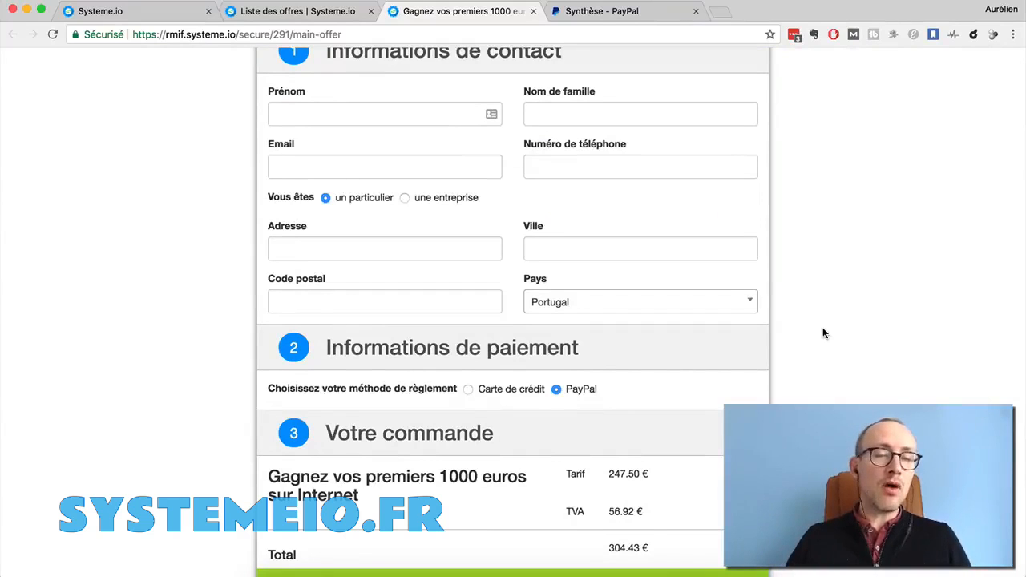
pyautogui.scroll(2, 822, 332)
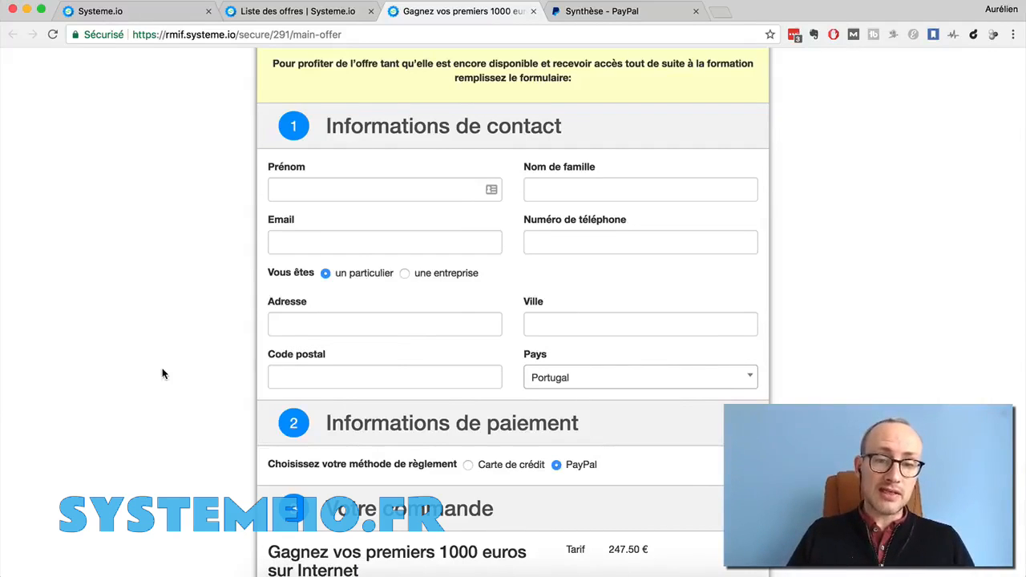
pyautogui.scroll(-5, 163, 371)
pyautogui.scroll(10, 788, 308)
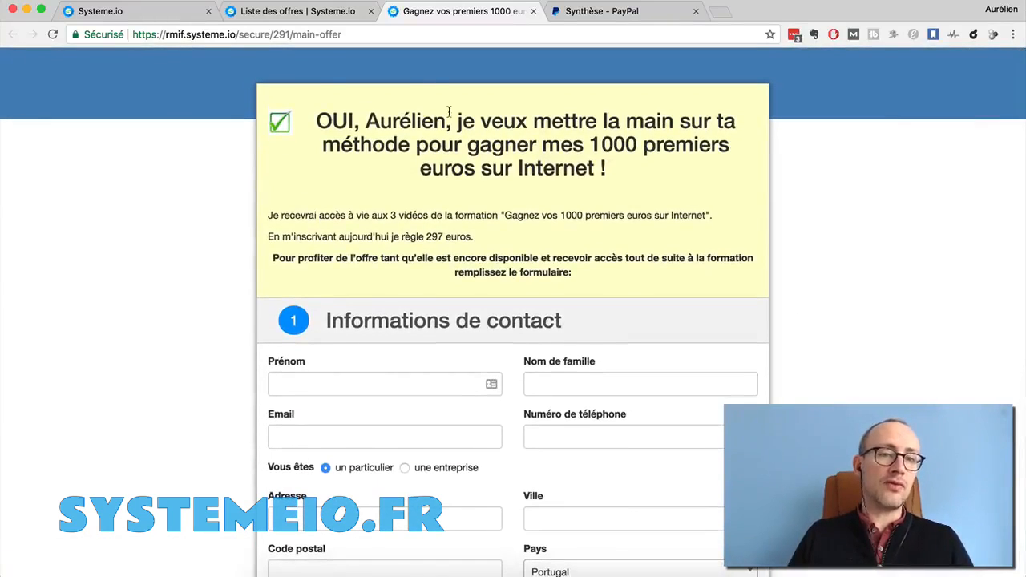
pyautogui.scroll(-6, 149, 226)
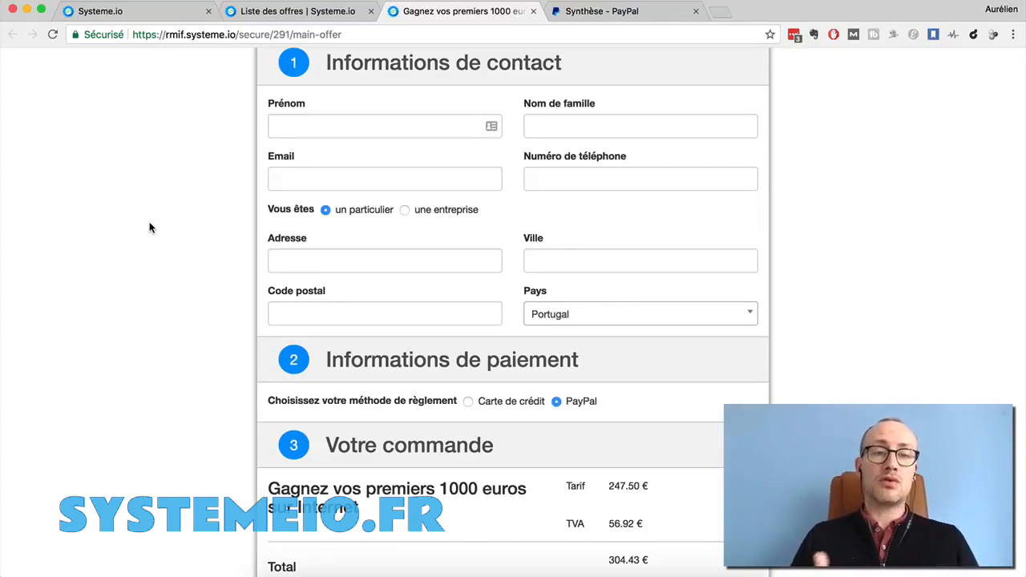
pyautogui.scroll(5, 146, 362)
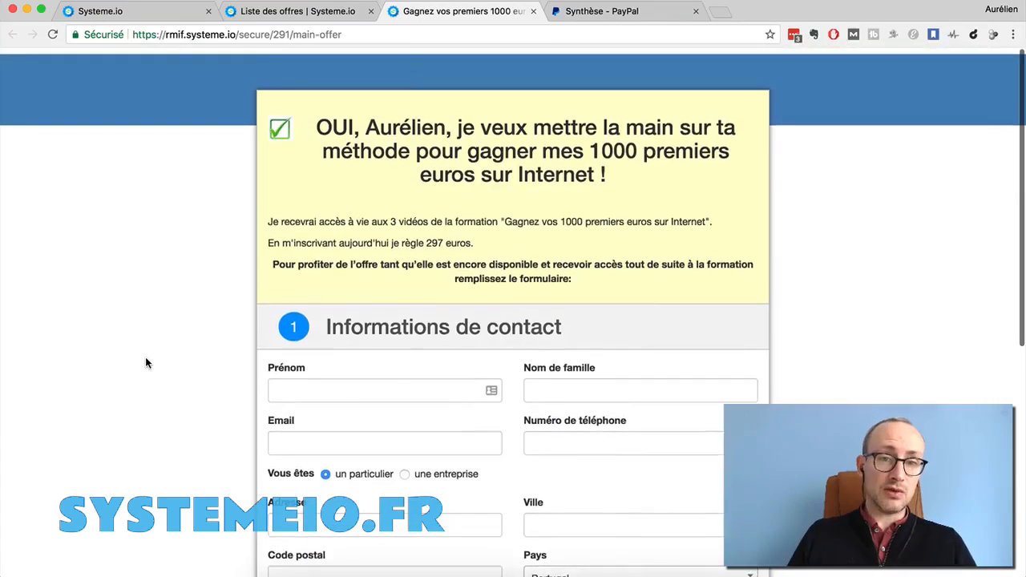
pyautogui.scroll(-5, 146, 363)
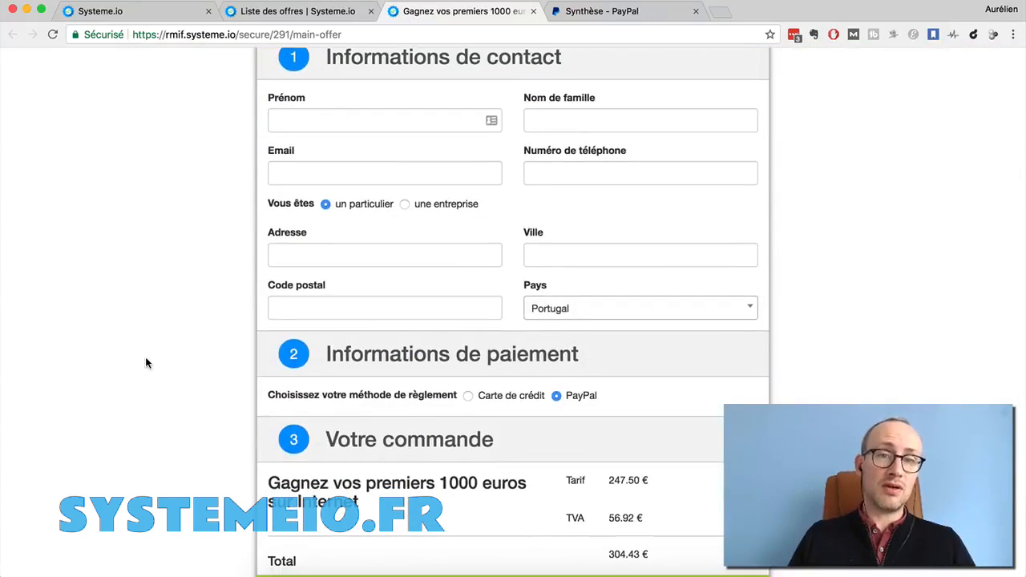